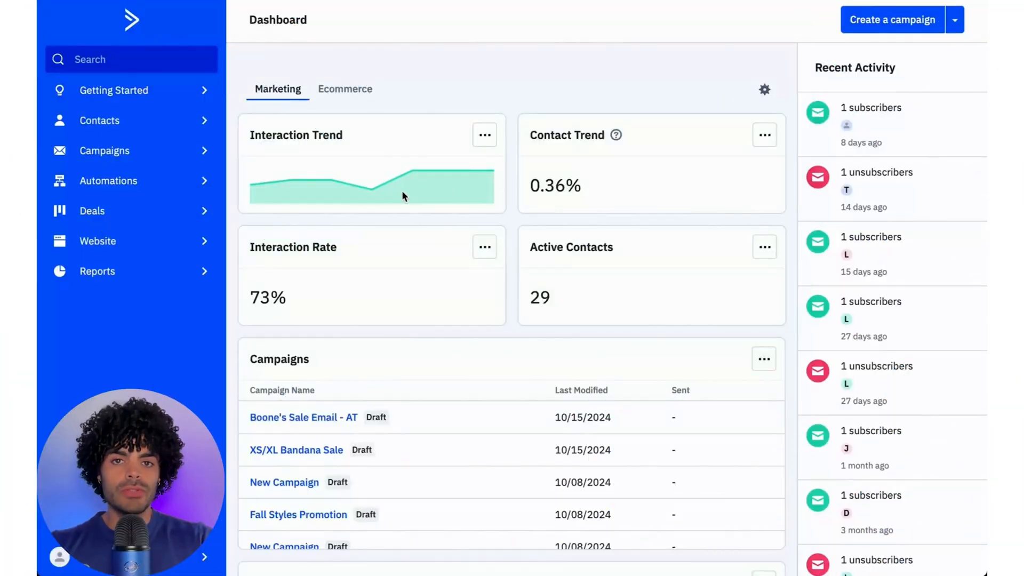
- Create a Split Testing campaign named "New Campaign - Slit test" that tests email subjects and/or from information
click(105, 151)
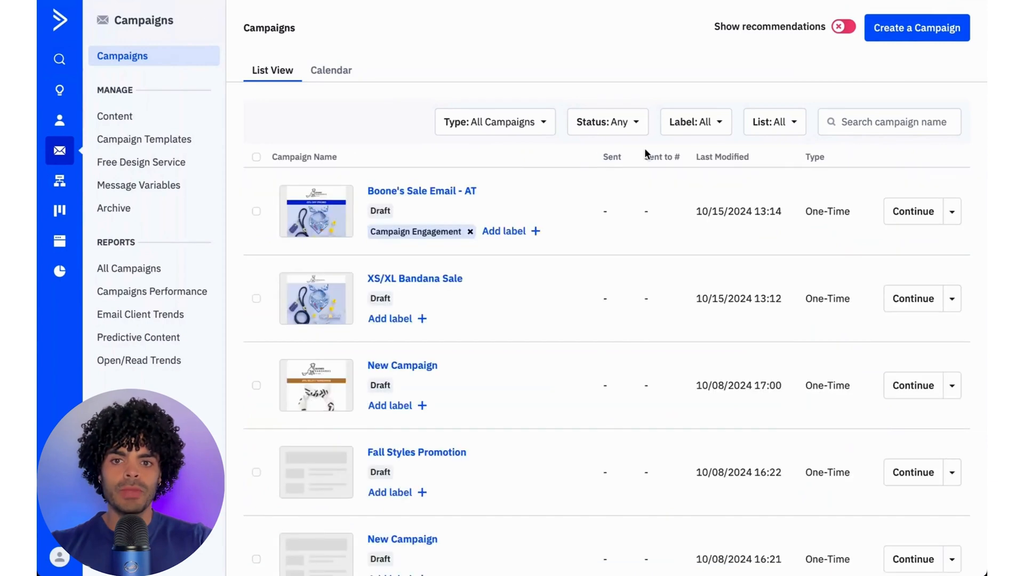
click(915, 42)
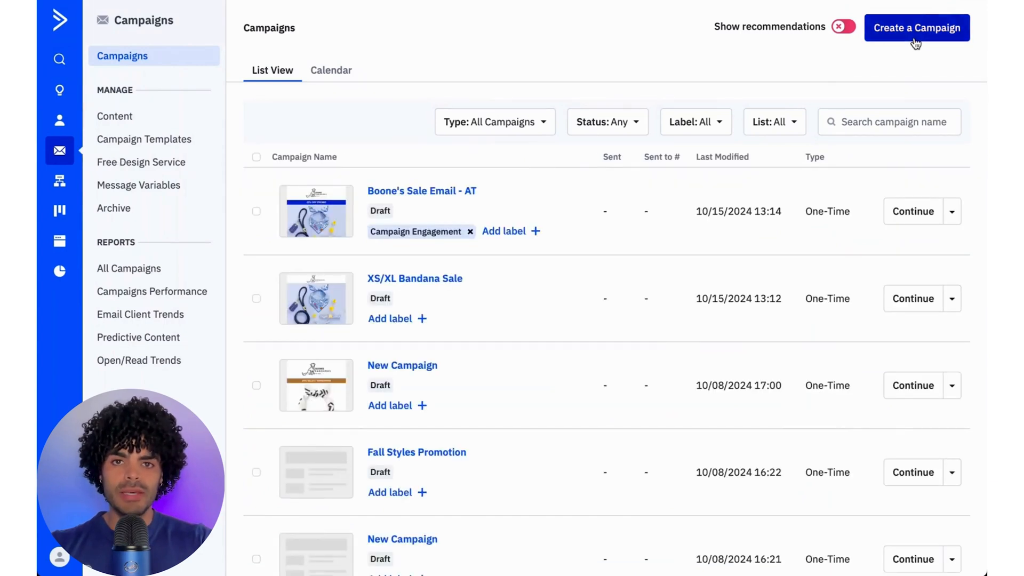
click(544, 177)
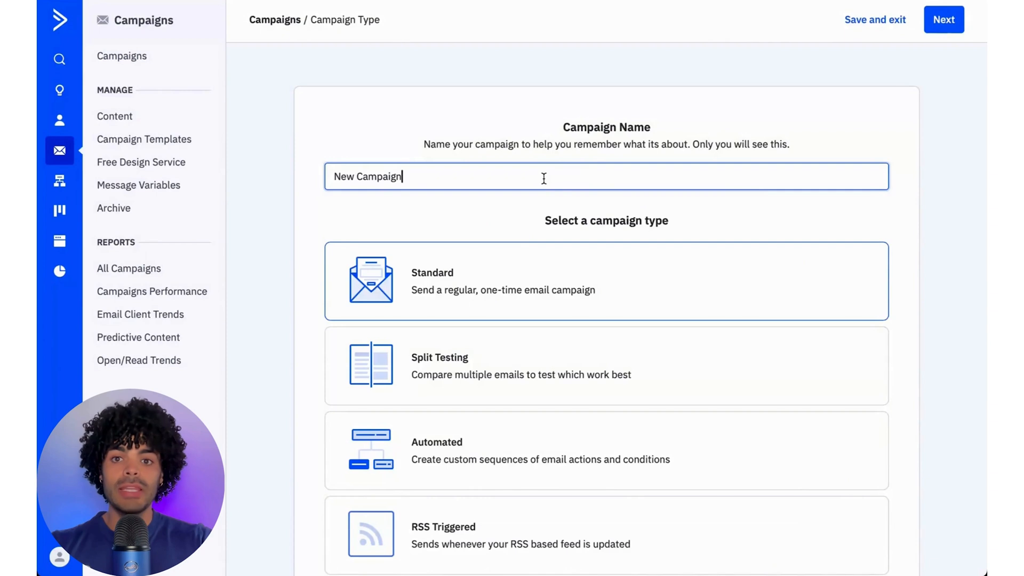
text(-)
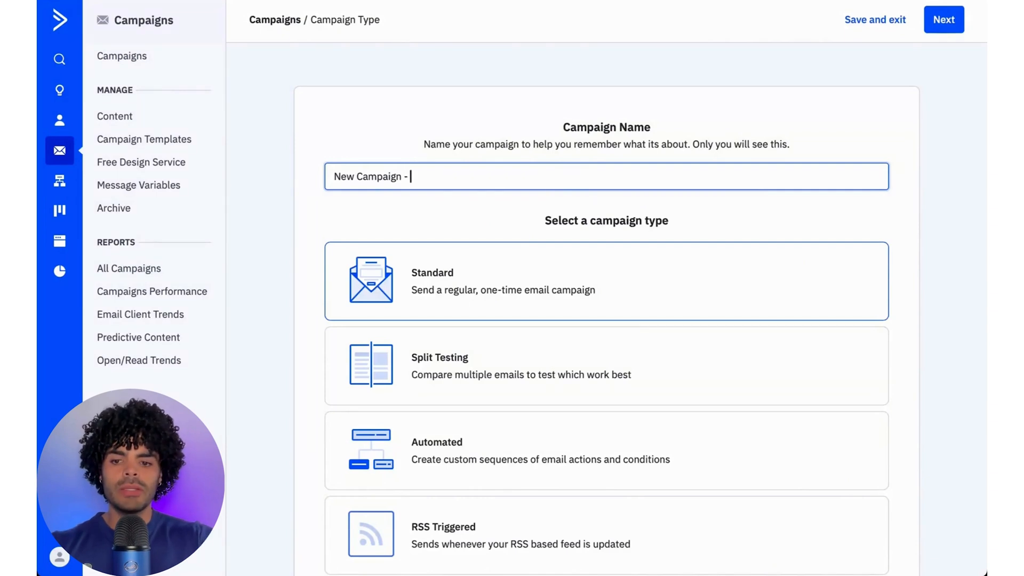
text( Sl)
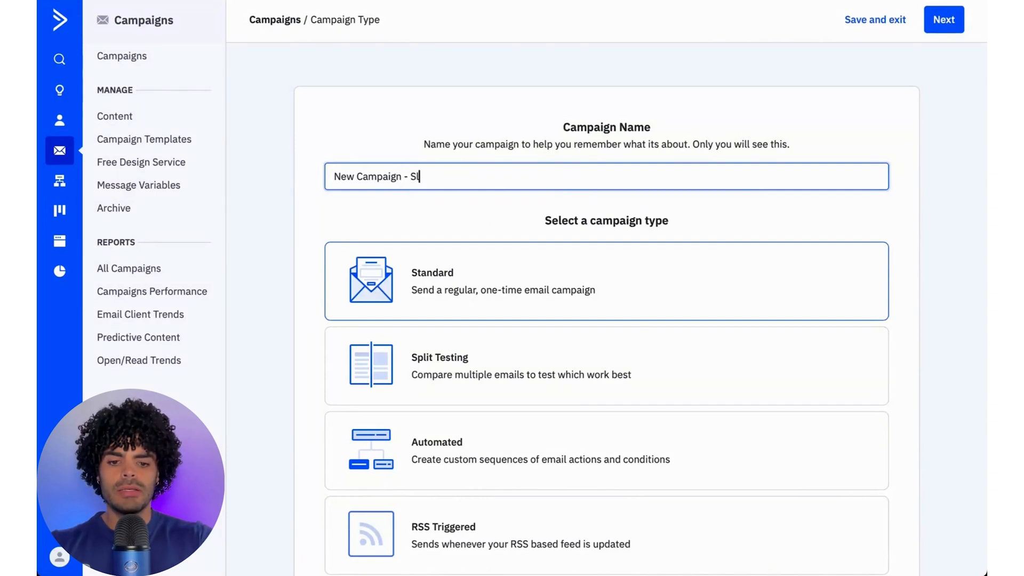
text(it test)
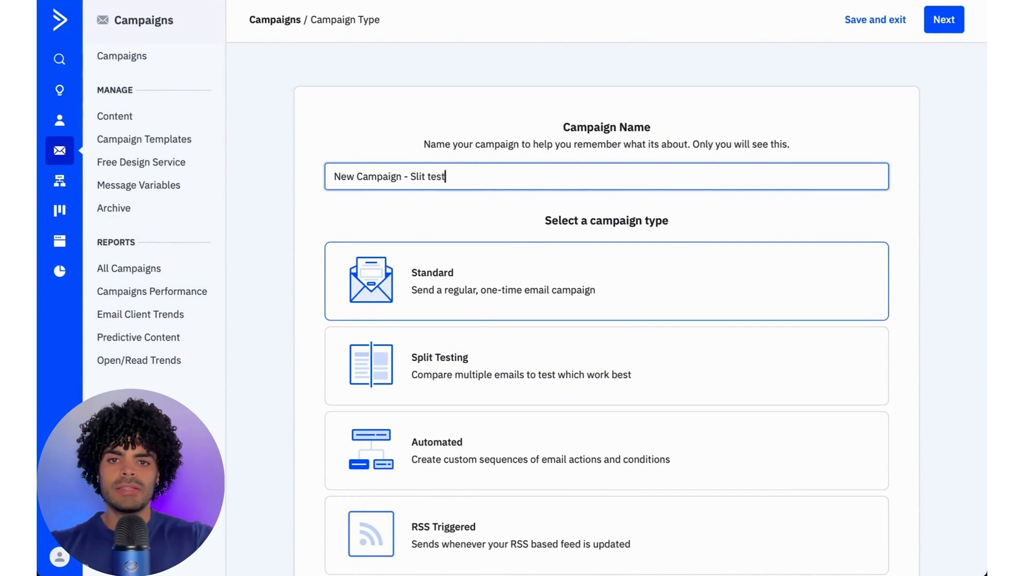
click(522, 373)
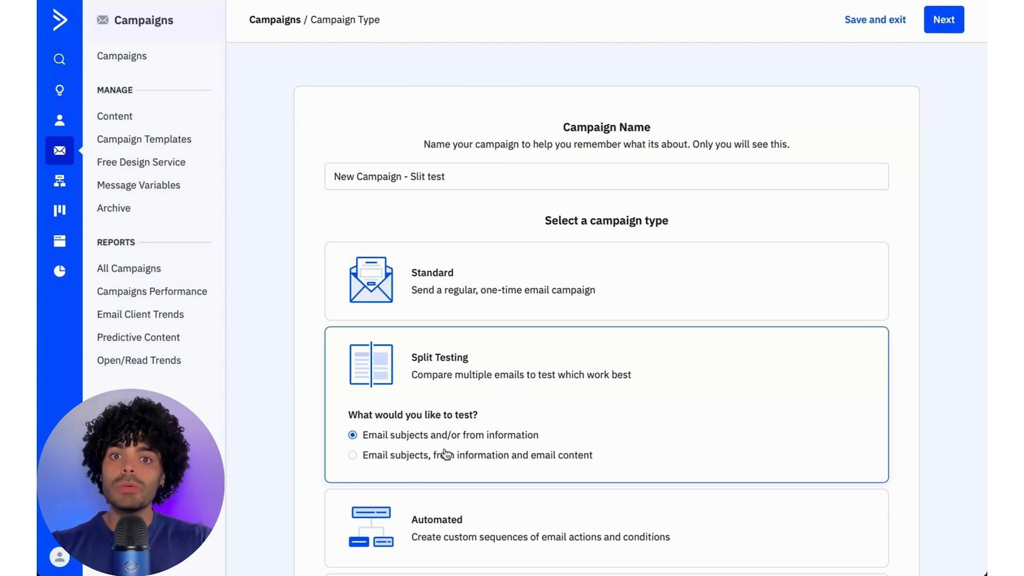
click(944, 20)
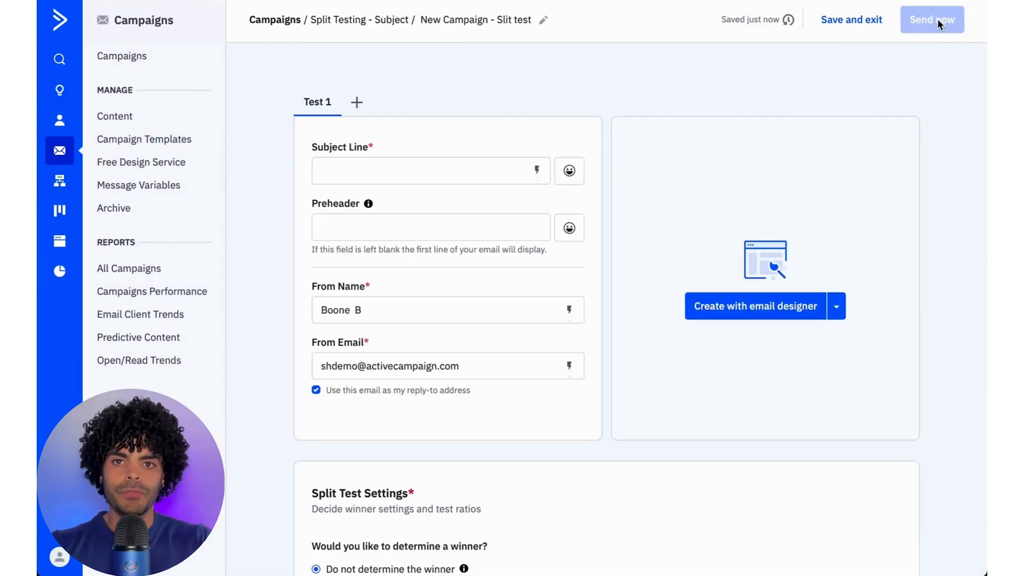
- Add a second test and set Test 1's subject line to "Spooktacular deals for your fury friend this halloween"
click(357, 104)
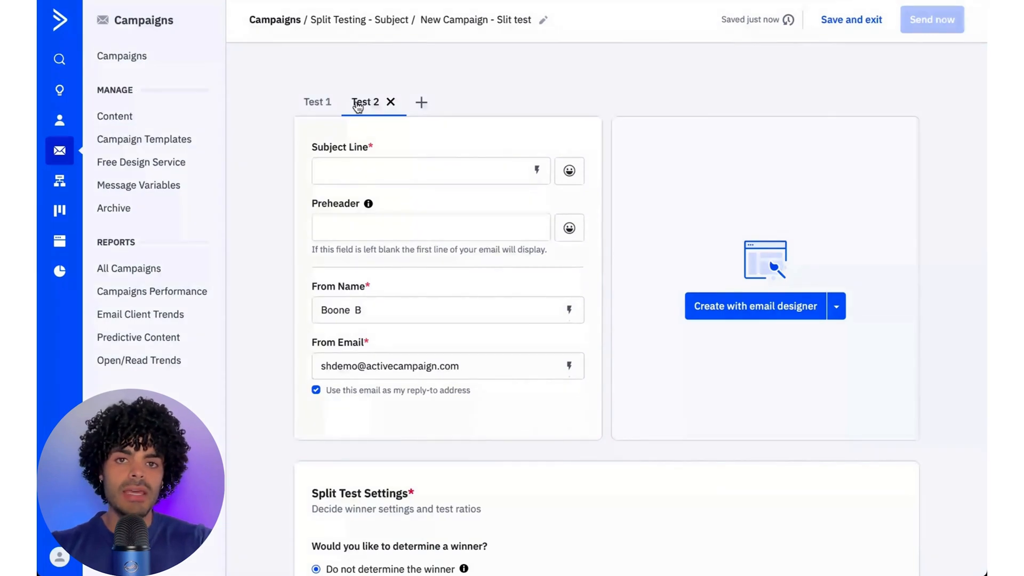
click(317, 103)
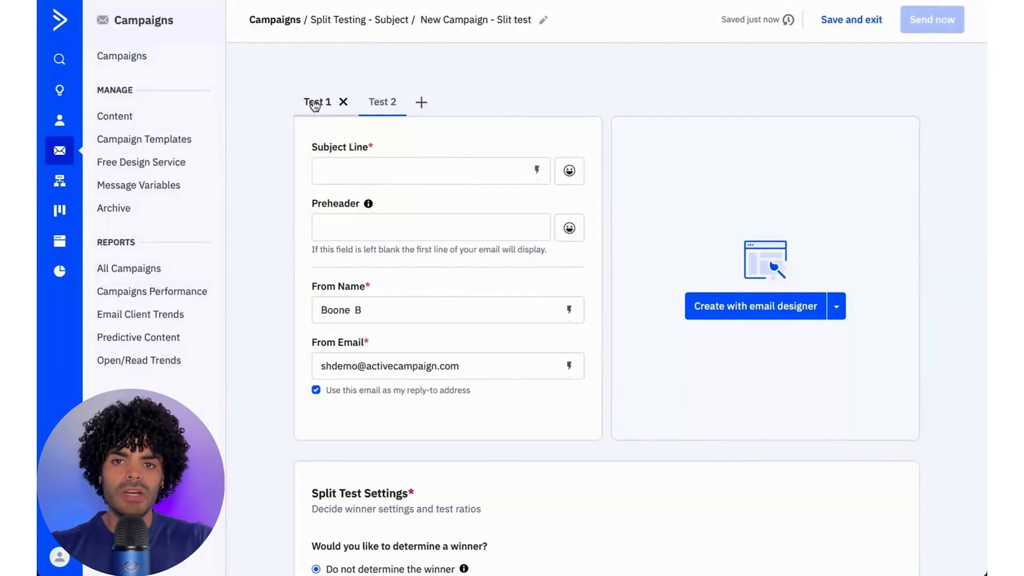
click(324, 171)
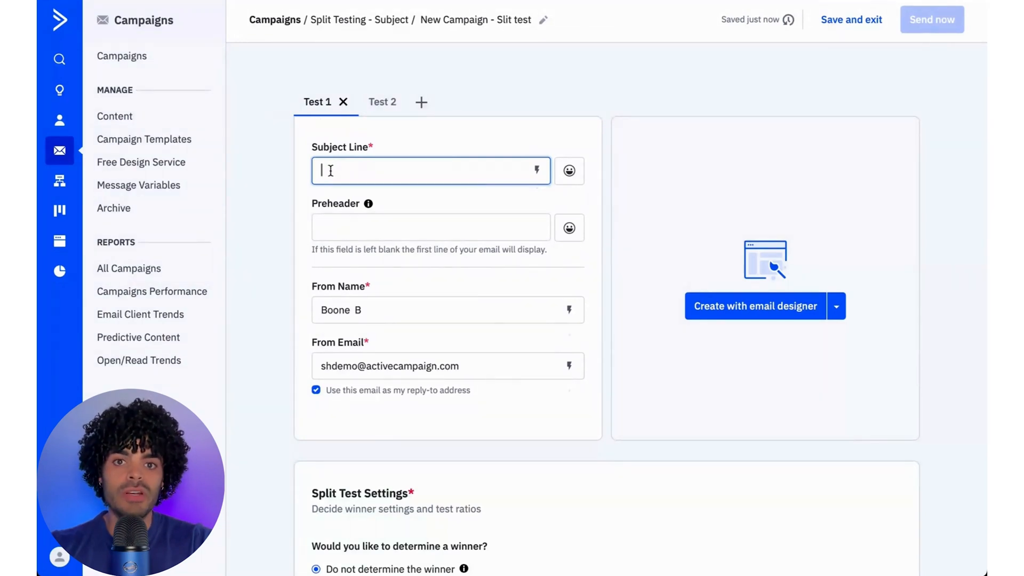
text(Spooktacular deals for your fury friend this halloween)
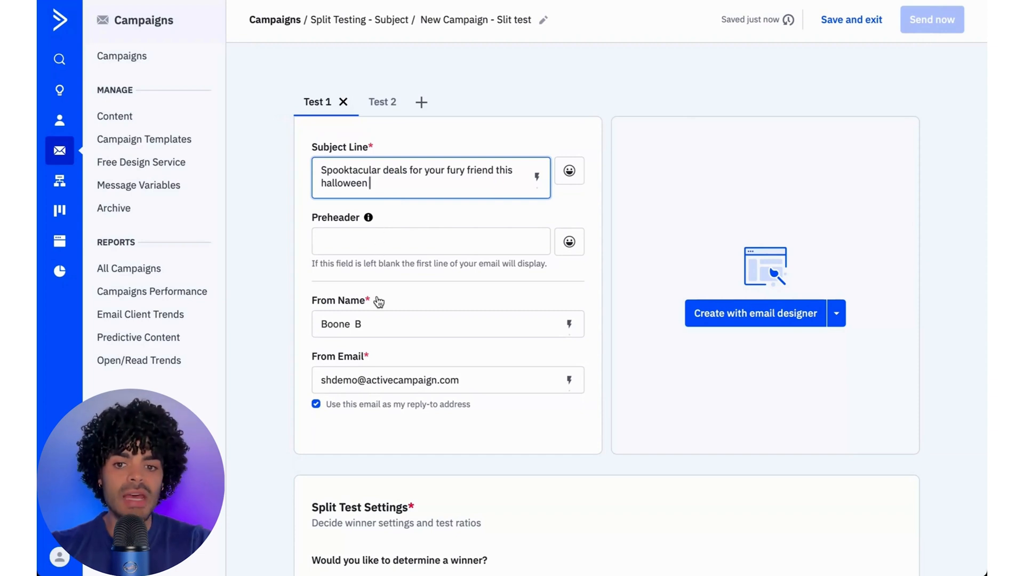
- Set Test 2's subject line to "Trick or teat? Spoil your pets with our new Halloween specials"
scroll(377, 297, down, 1)
scroll(377, 296, up, 1)
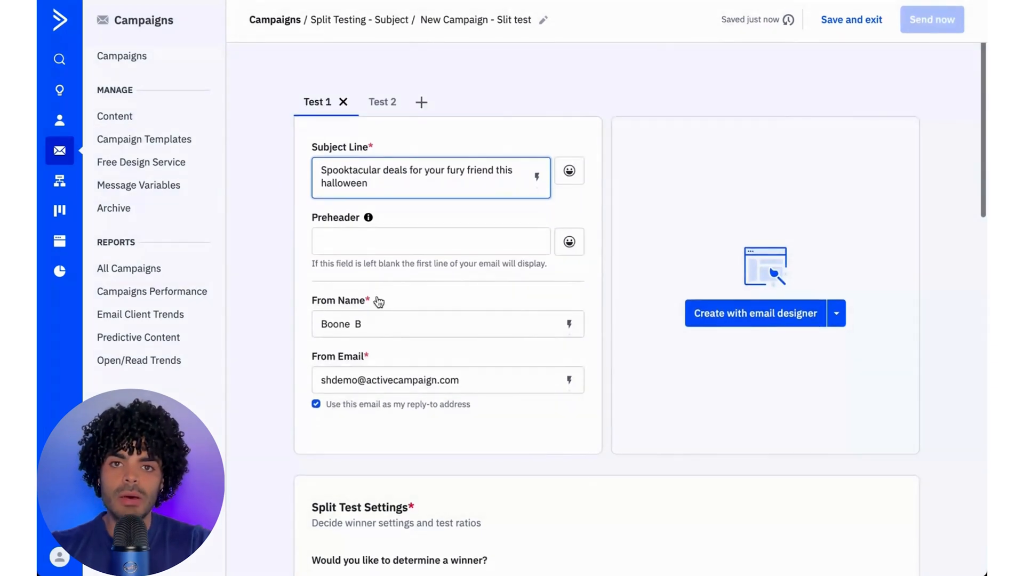
click(383, 102)
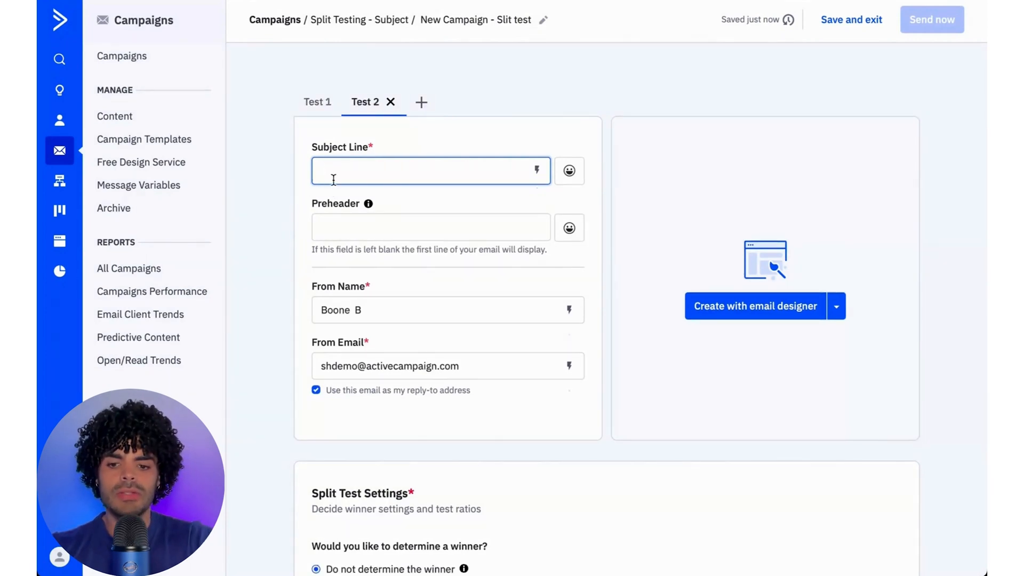
text(Trick or teat? Spoil your pets with our new Halloween specials)
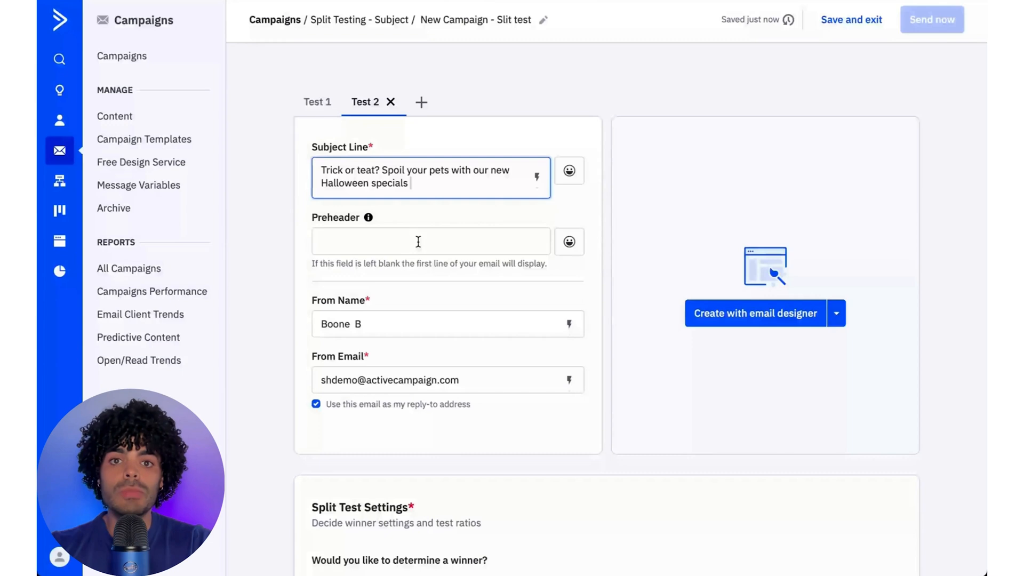
- Start creating the email with the email designer and search the designed templates for "halloween"
click(754, 319)
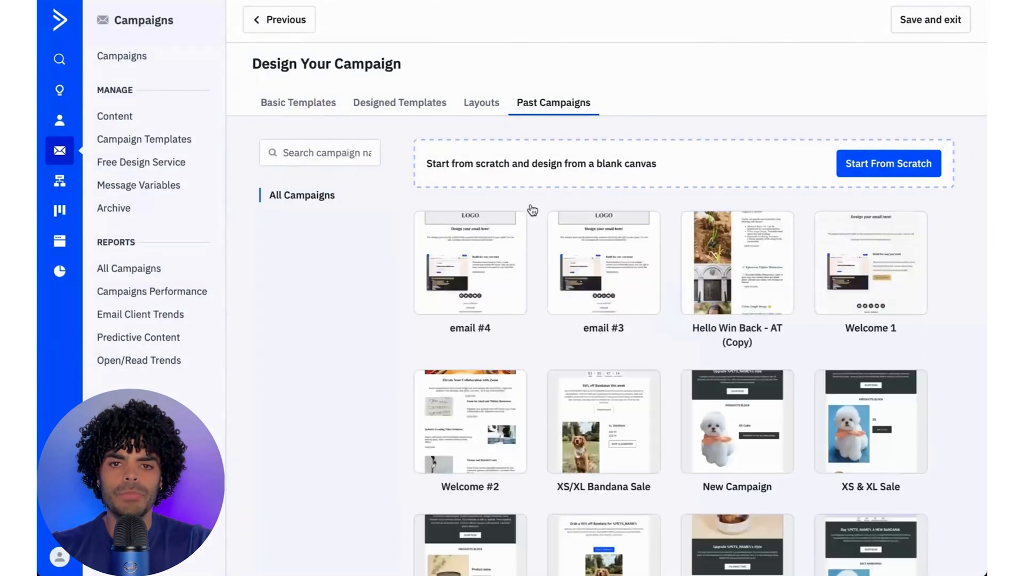
click(343, 153)
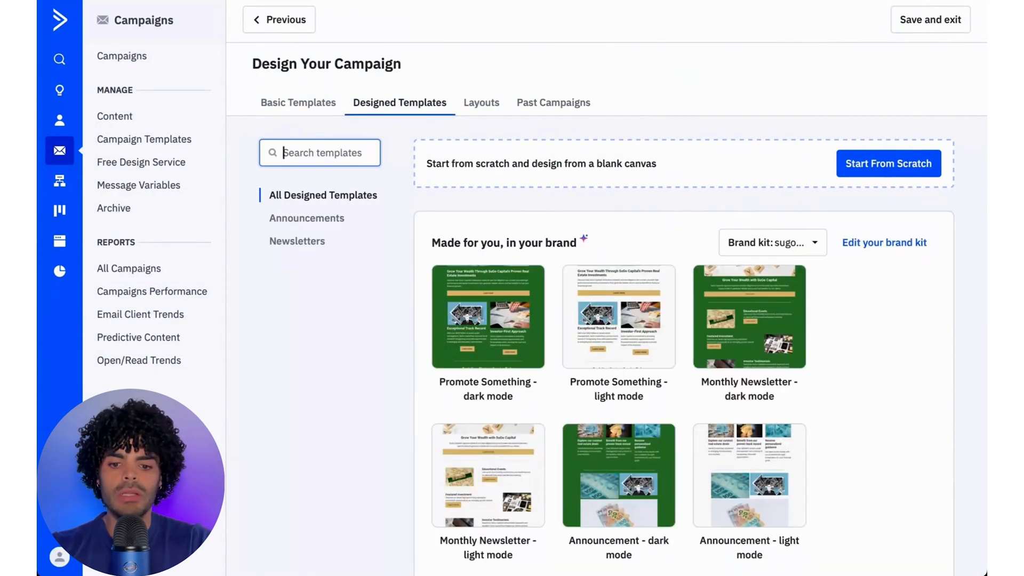
text(halloween)
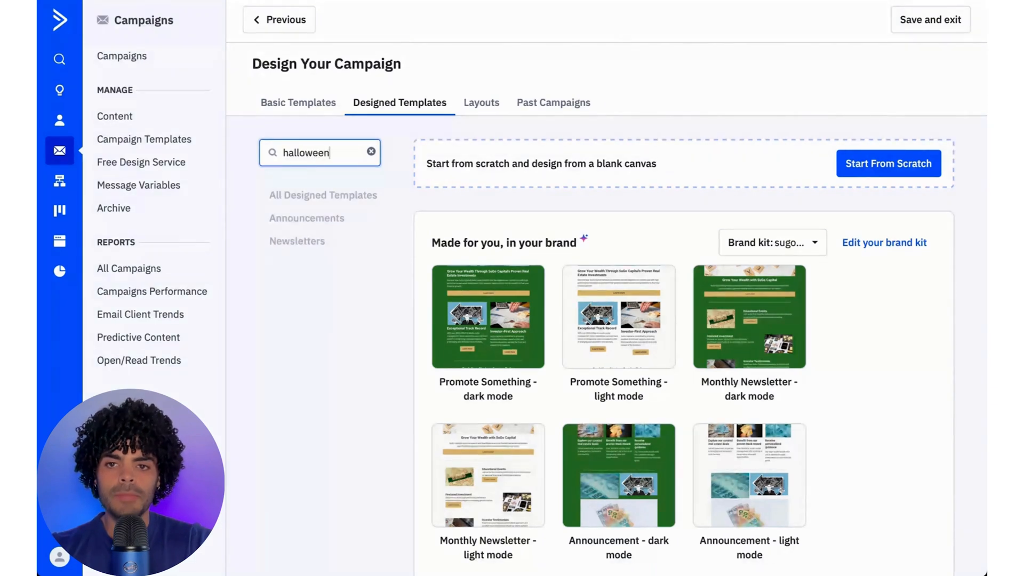
- Select the Halloween Retail* template from the search results as the basis for the email
scroll(395, 366, down, 1)
scroll(395, 366, up, 1)
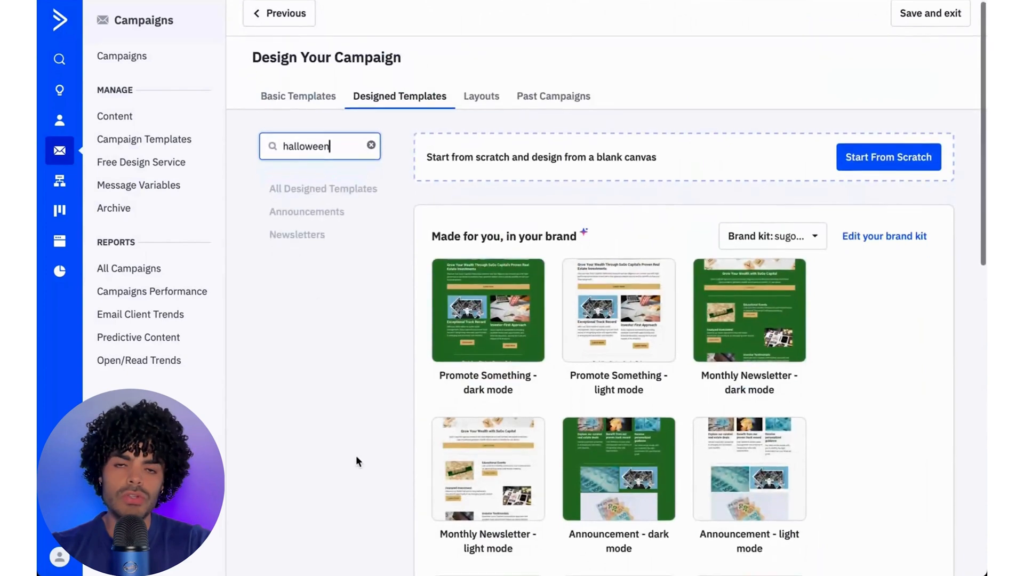
scroll(356, 455, down, 5)
scroll(356, 458, down, 6)
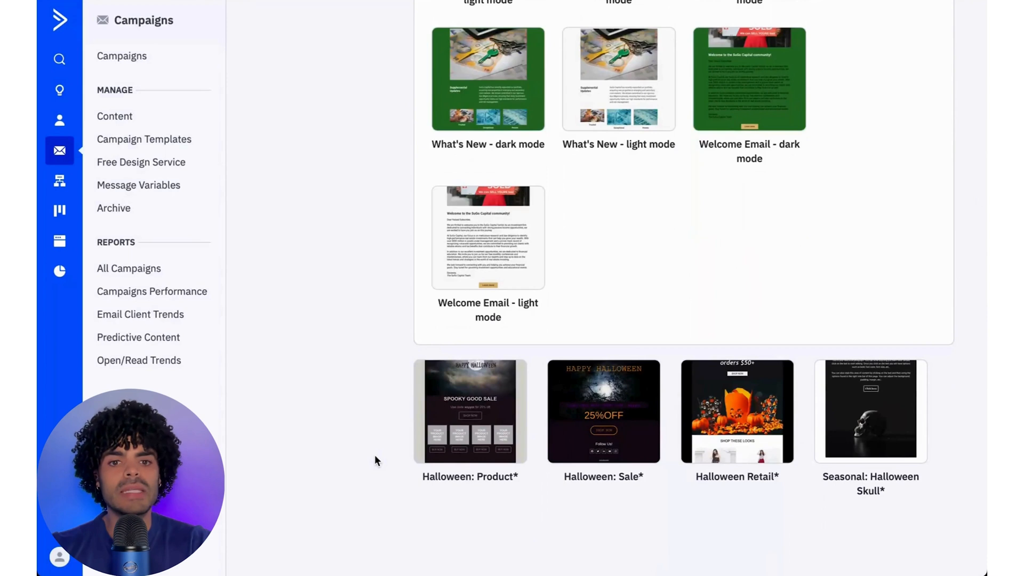
mouse_move(741, 432)
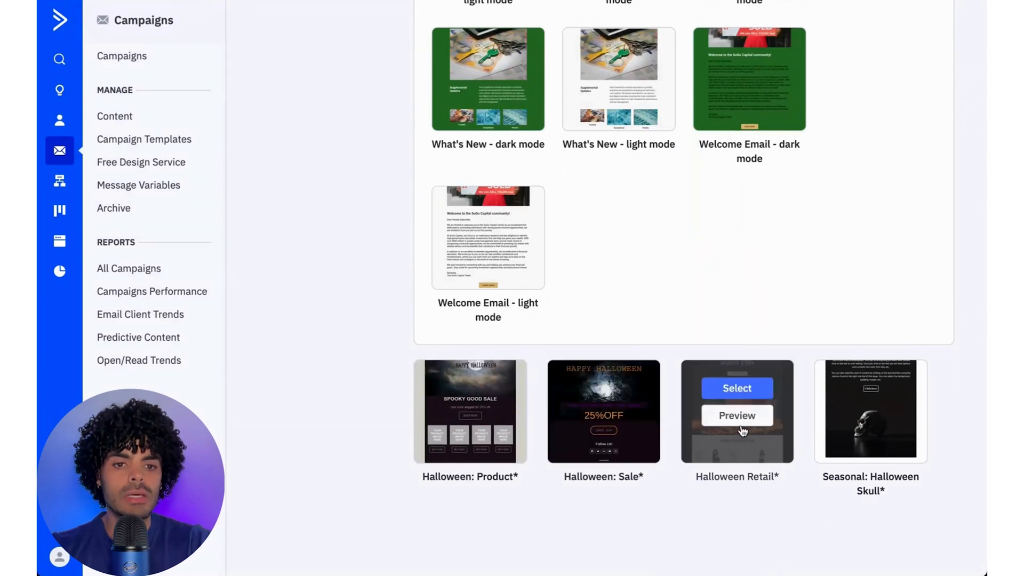
click(730, 395)
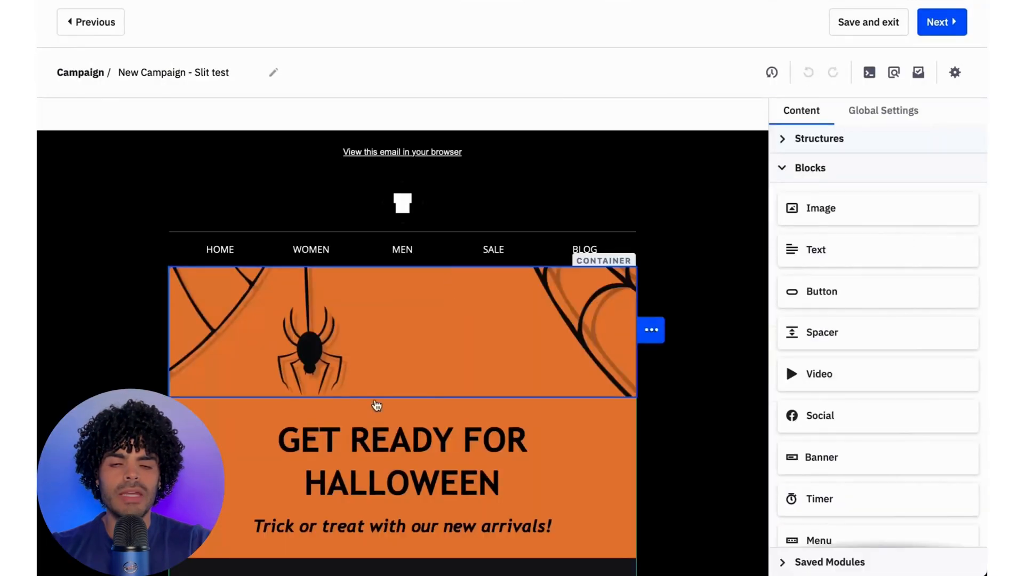
- Replace the pumpkin photo above "SHOP THESE LOOKS" with sogs.jpg and look over the rest of the email
scroll(415, 469, down, 6)
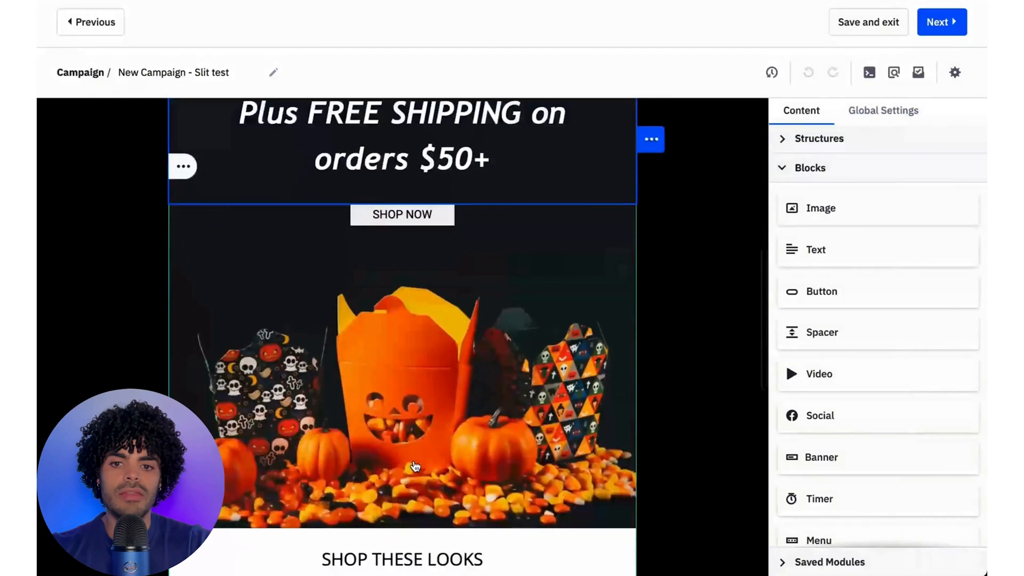
scroll(415, 467, down, 4)
scroll(415, 467, up, 4)
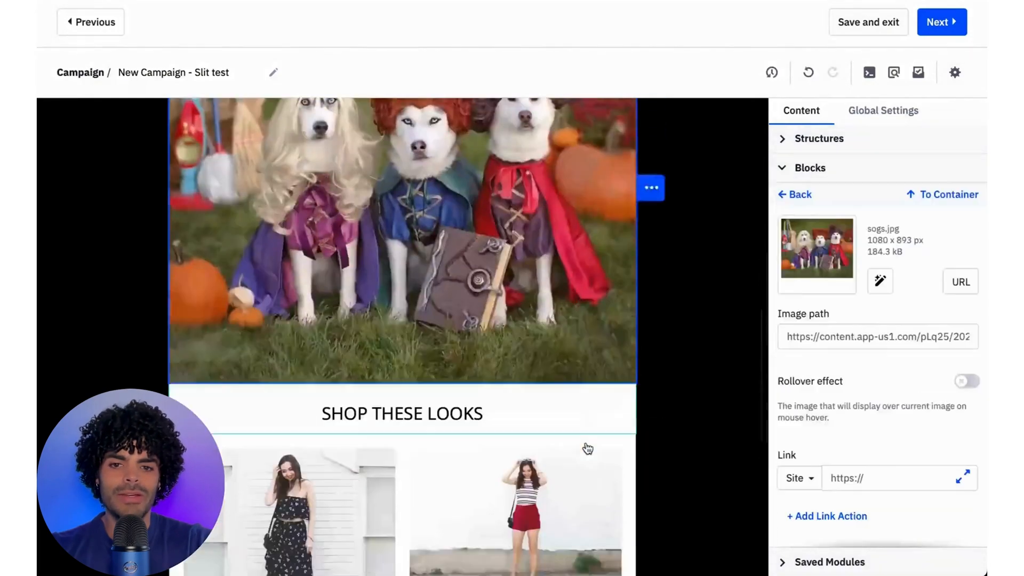
scroll(586, 448, down, 4)
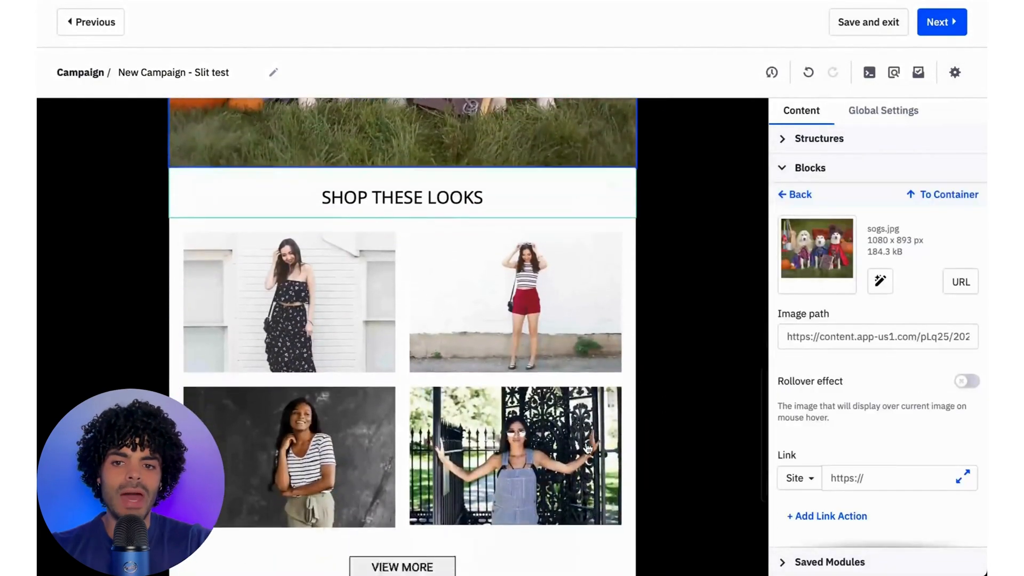
scroll(586, 448, up, 10)
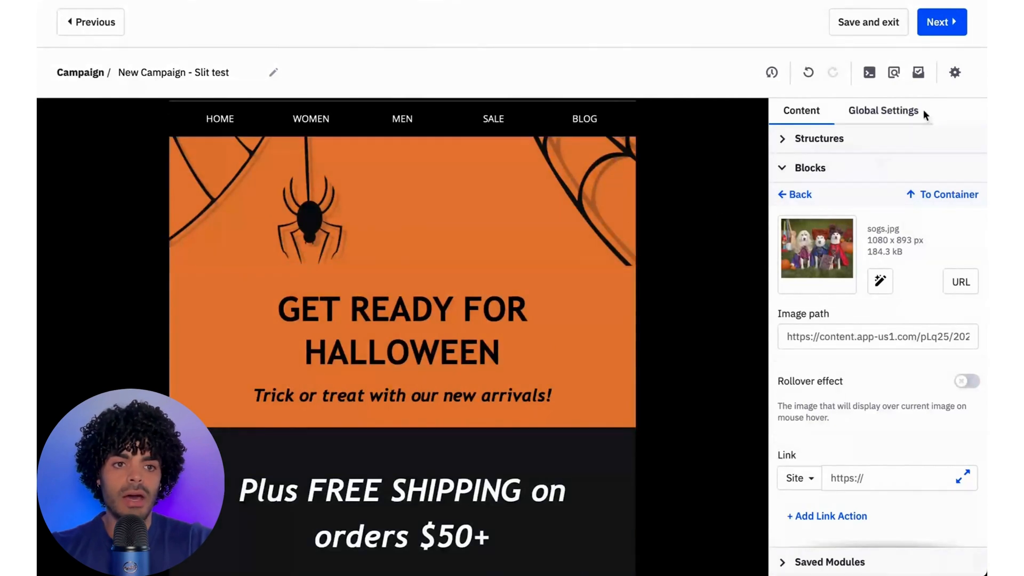
- Check the subject lines of Test 1 and Test 2 in the campaign settings
click(945, 86)
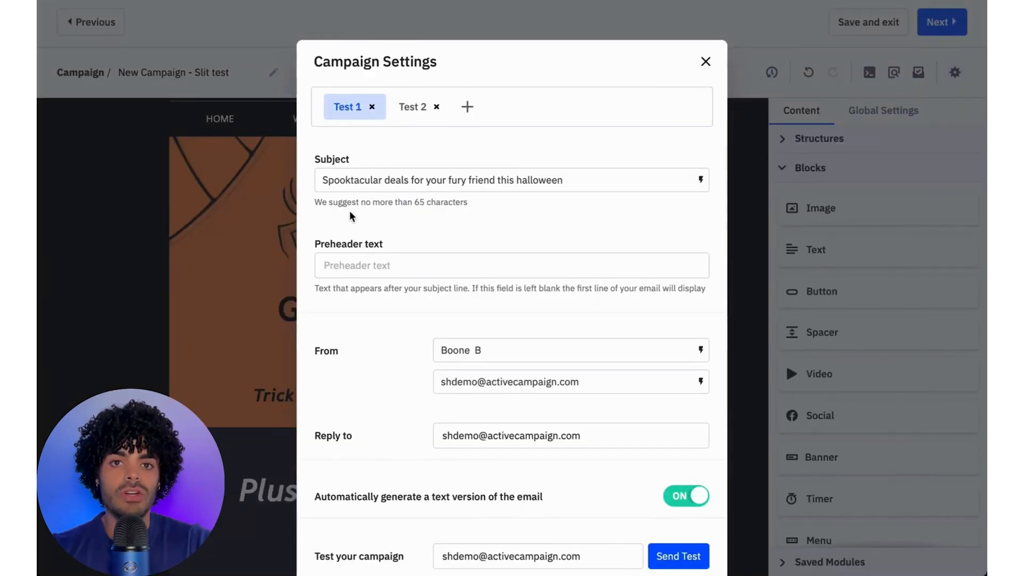
drag(321, 180, 583, 192)
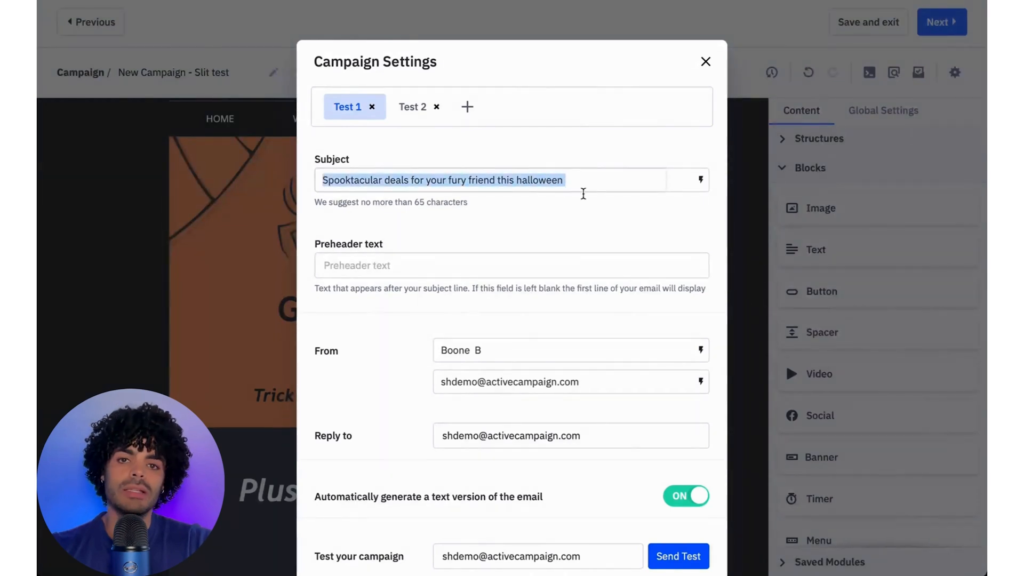
click(414, 118)
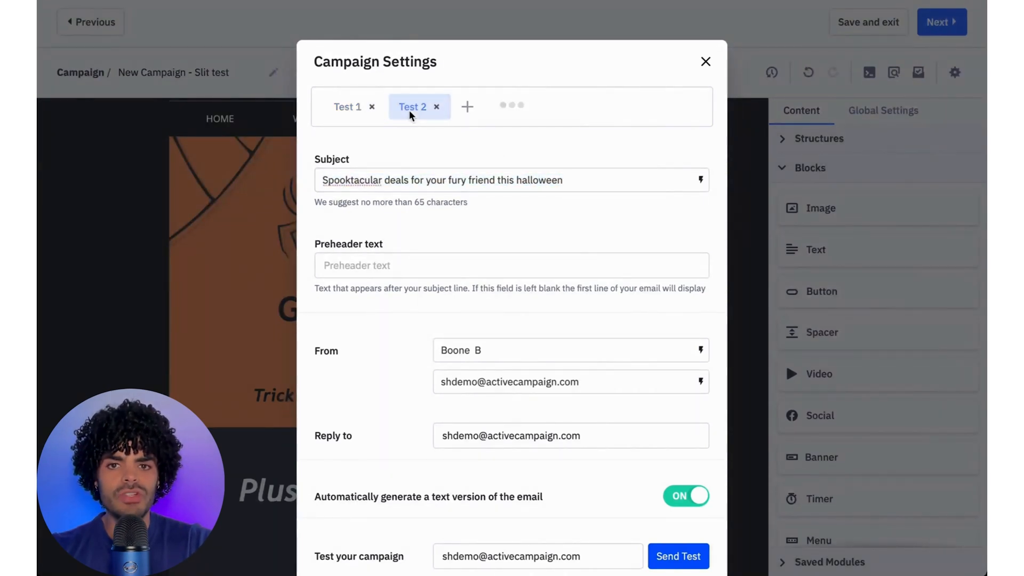
drag(322, 184, 613, 192)
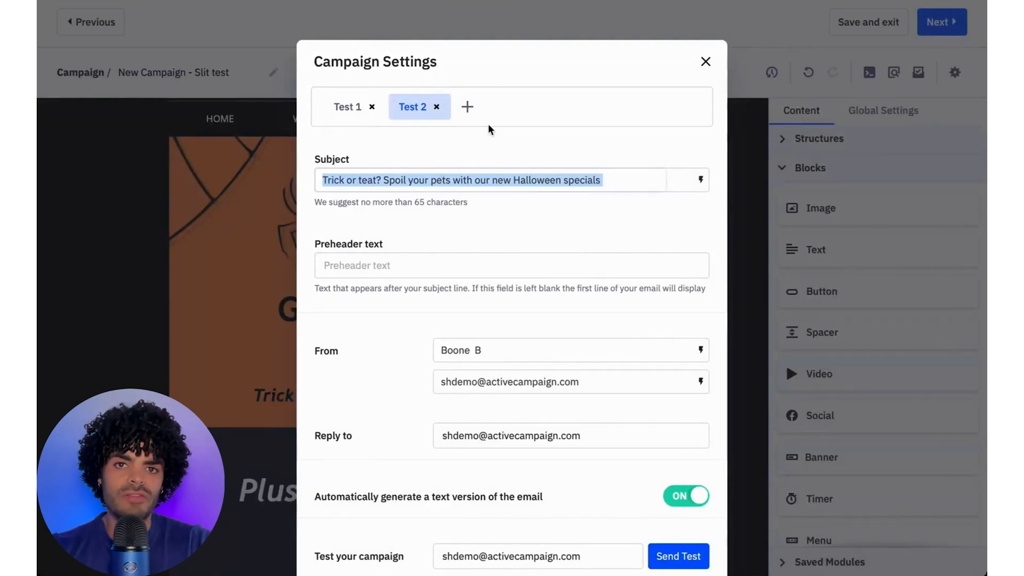
click(706, 62)
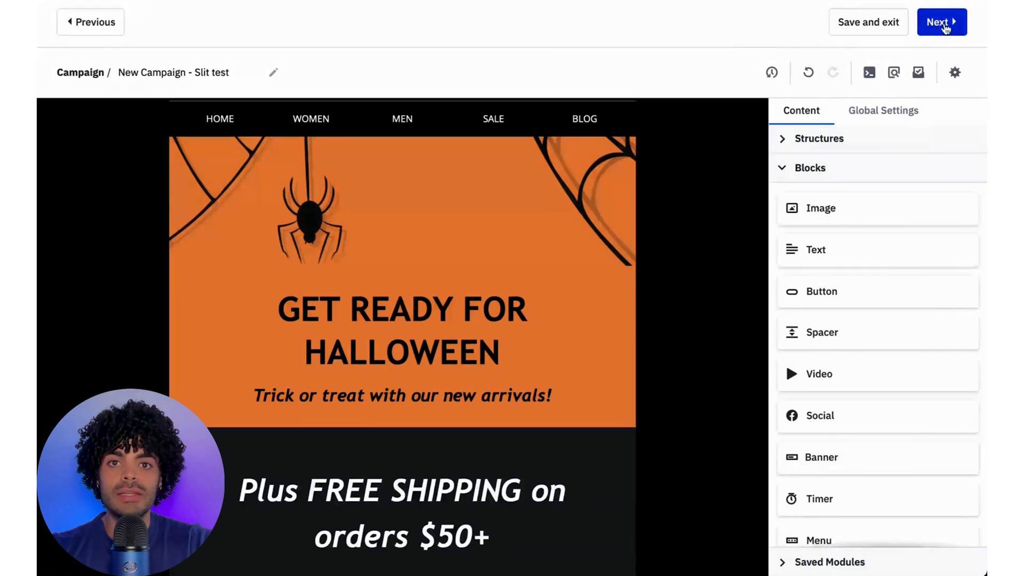
- Finish the email design and set the split test to determine a winner and send using it
click(945, 27)
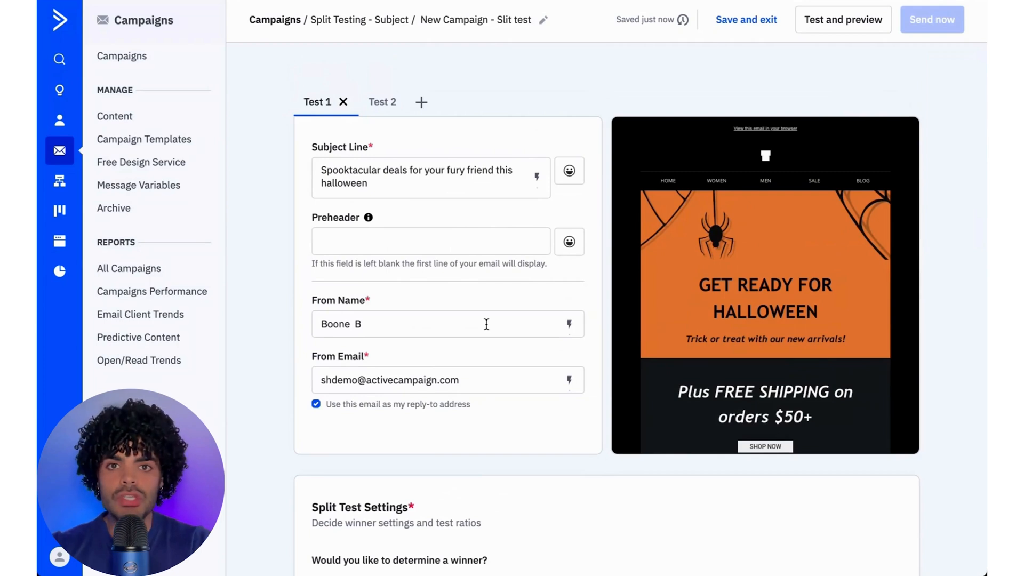
scroll(480, 383, down, 3)
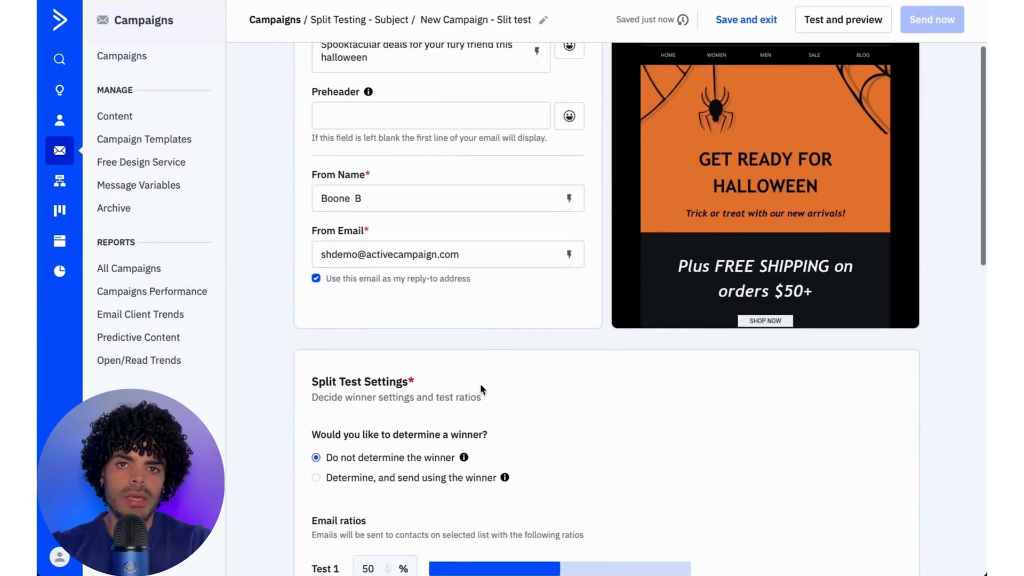
scroll(480, 384, down, 2)
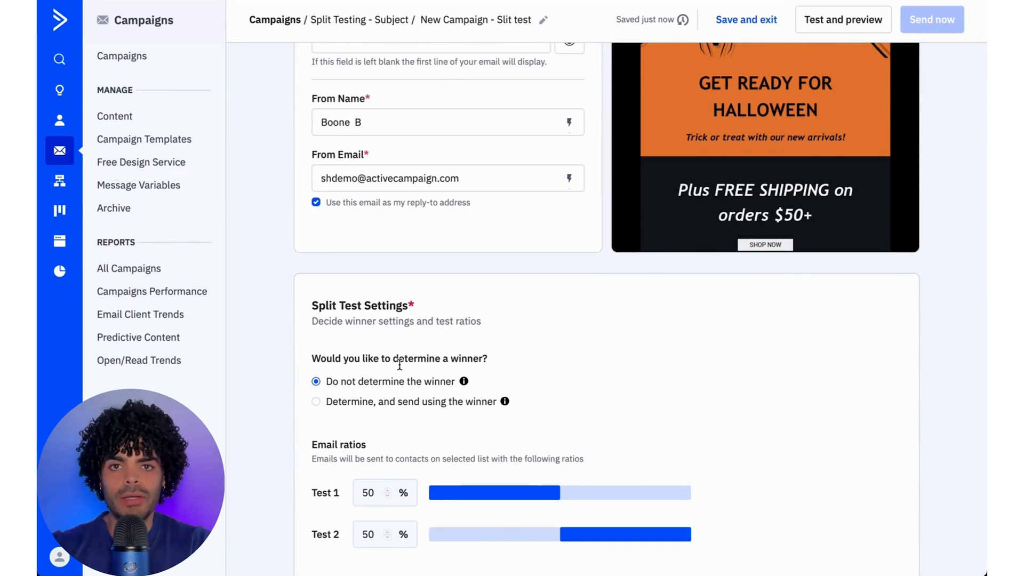
scroll(337, 379, down, 2)
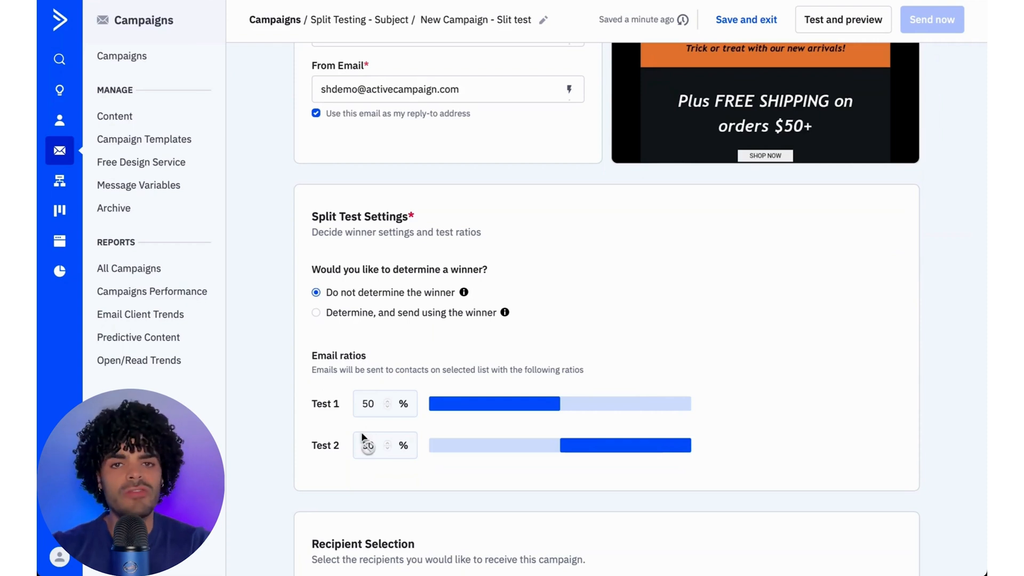
click(315, 319)
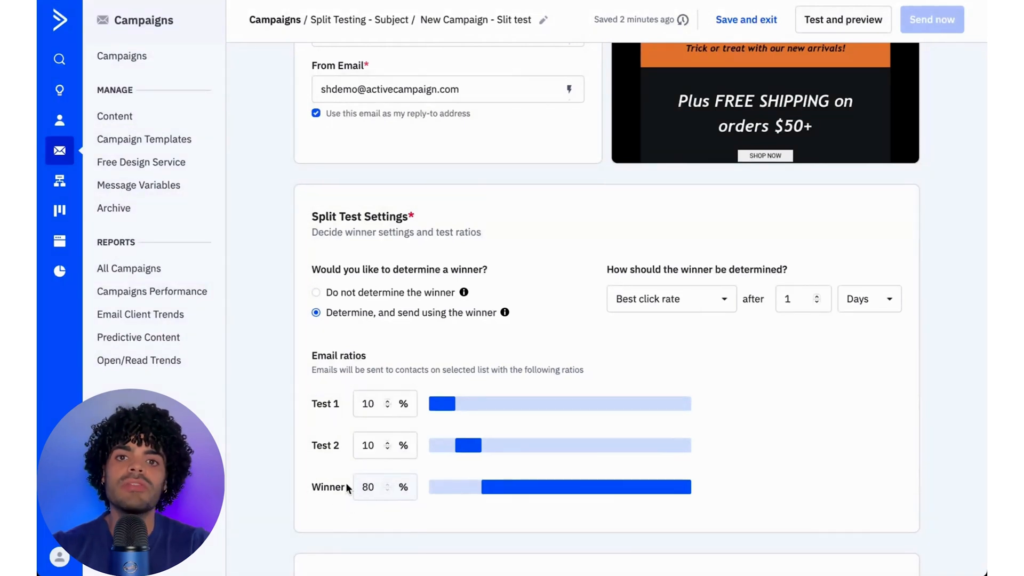
scroll(346, 482, down, 5)
scroll(859, 239, up, 5)
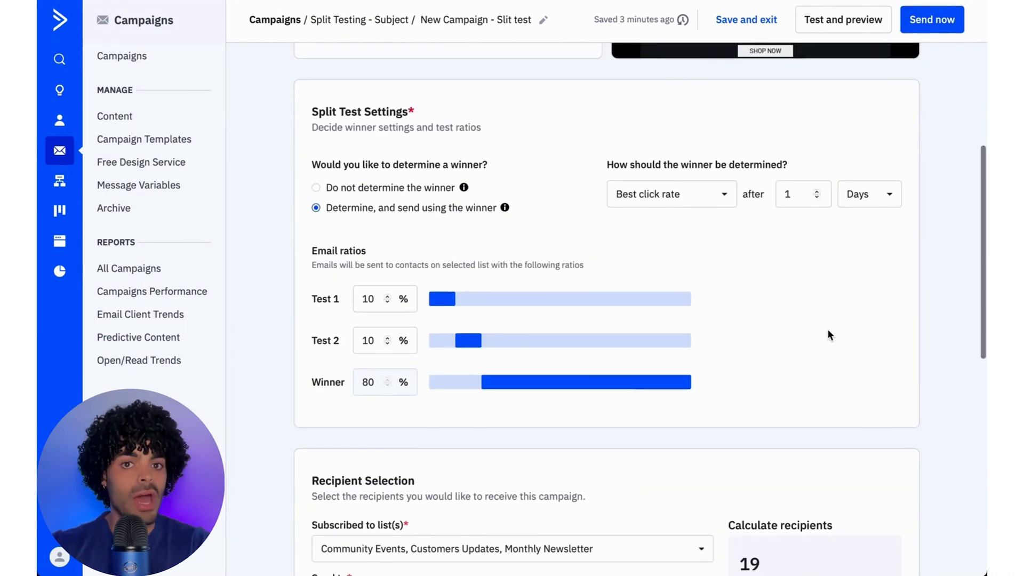
scroll(827, 329, up, 7)
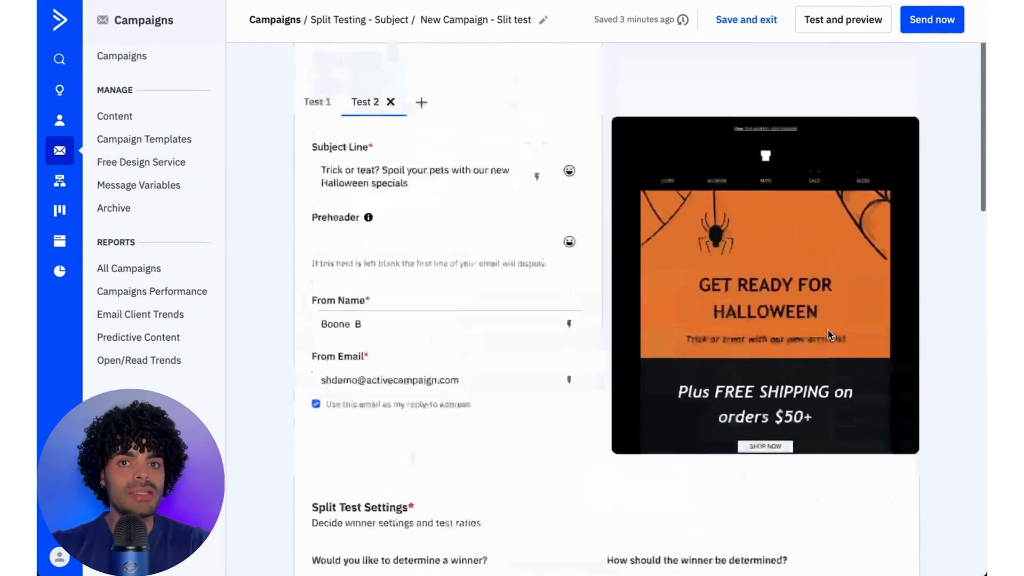